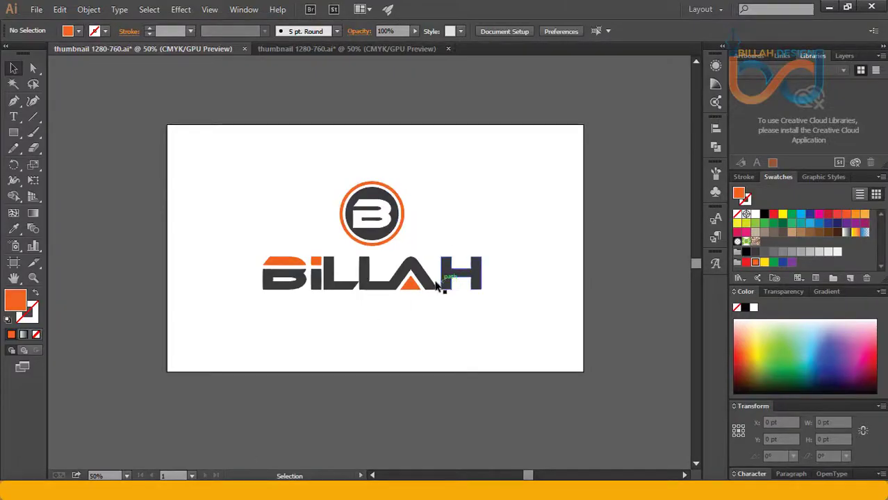
- Select the whole BILLAH logo group in Illustrator and copy it for Photoshop
click(433, 282)
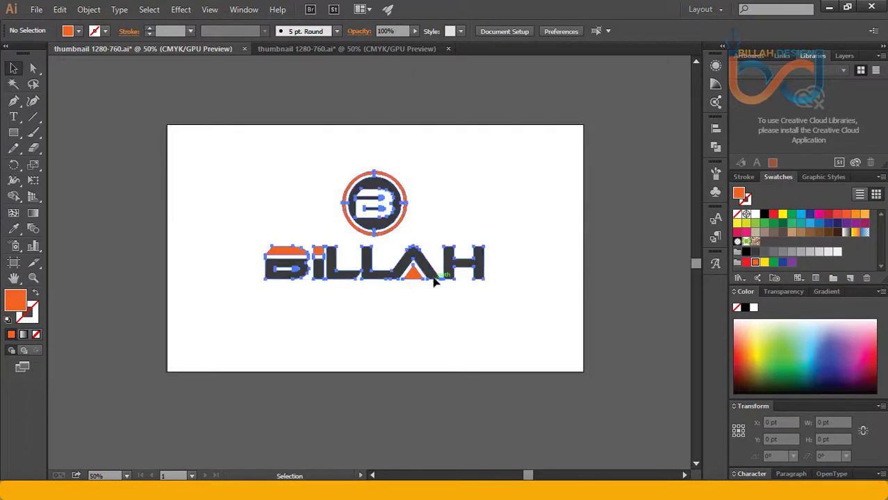
key(ctrl+z)
key(ctrl+shift+z)
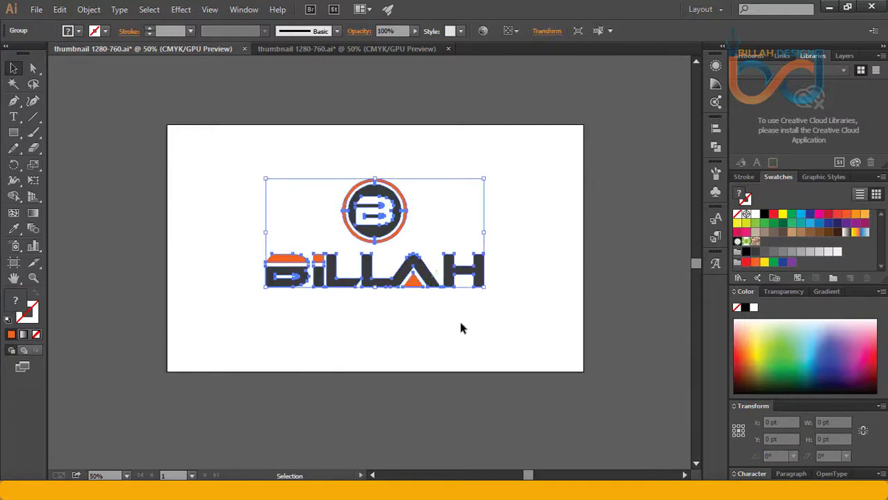
key(ctrl+z)
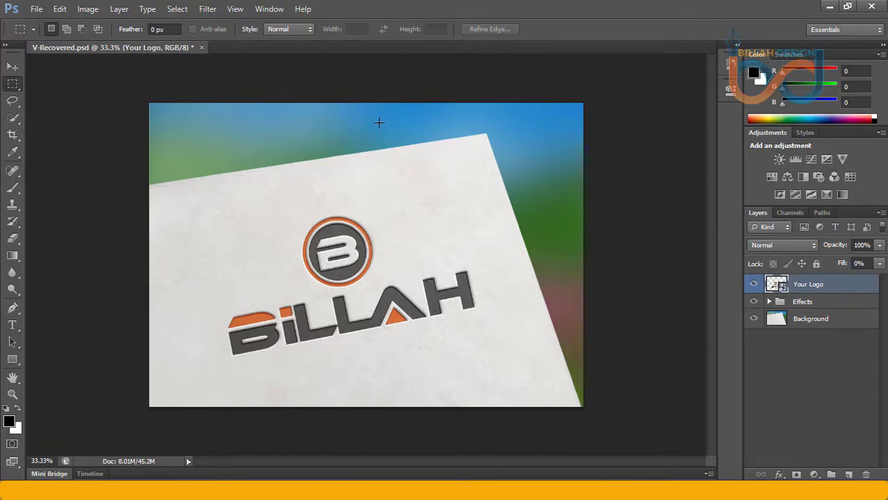
- Close V-Recovered.psd without saving changes and minimize Illustrator
click(202, 47)
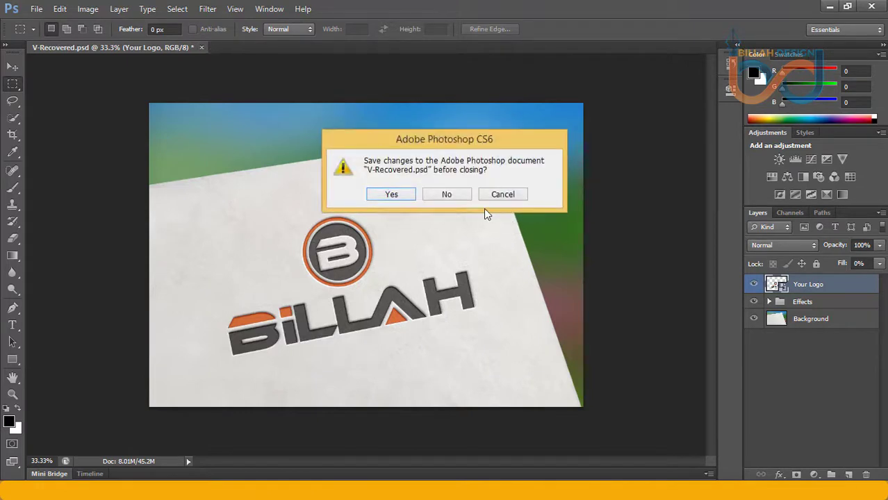
click(452, 198)
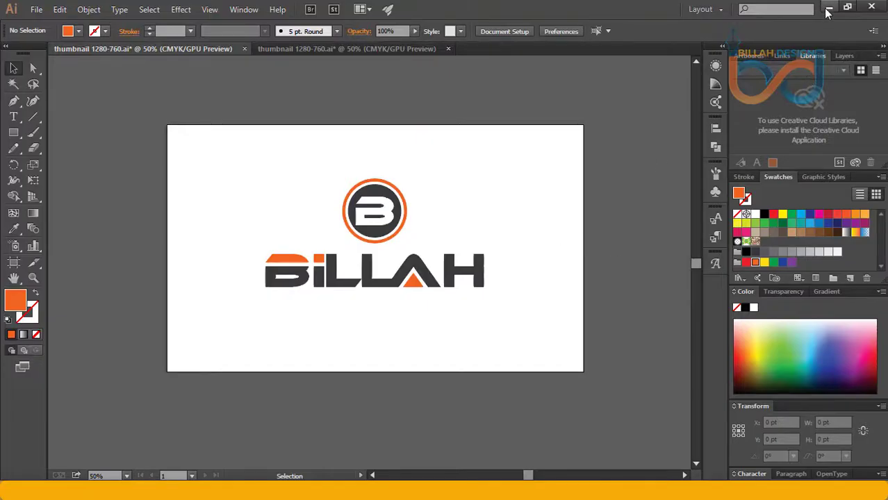
click(829, 7)
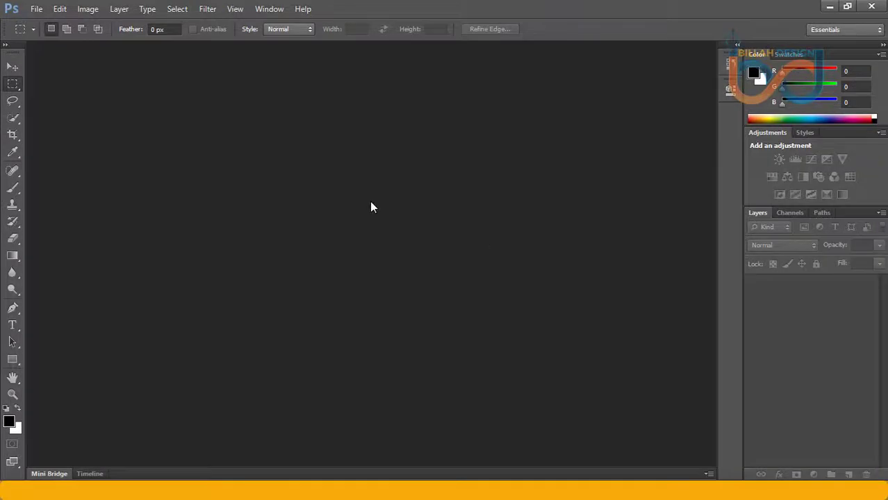
- Open the V.psd mockup from the Desktop with File > Open
click(38, 9)
click(39, 9)
click(36, 10)
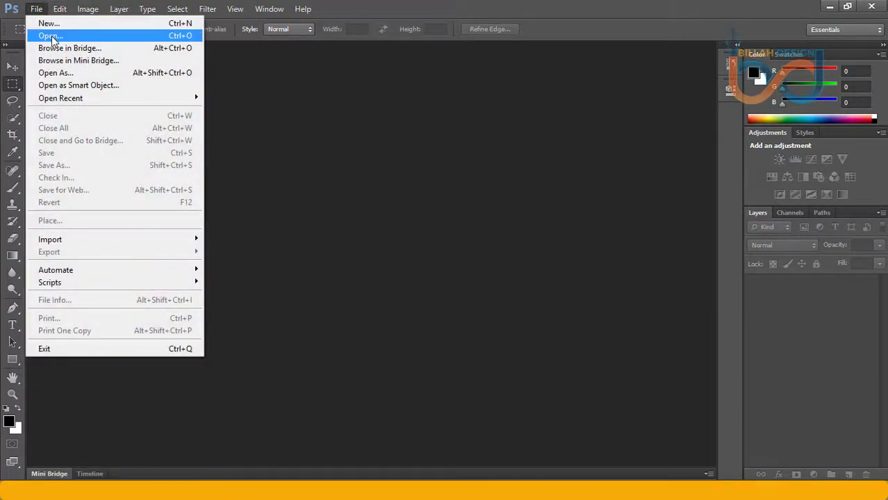
click(50, 35)
drag(587, 69, 535, 44)
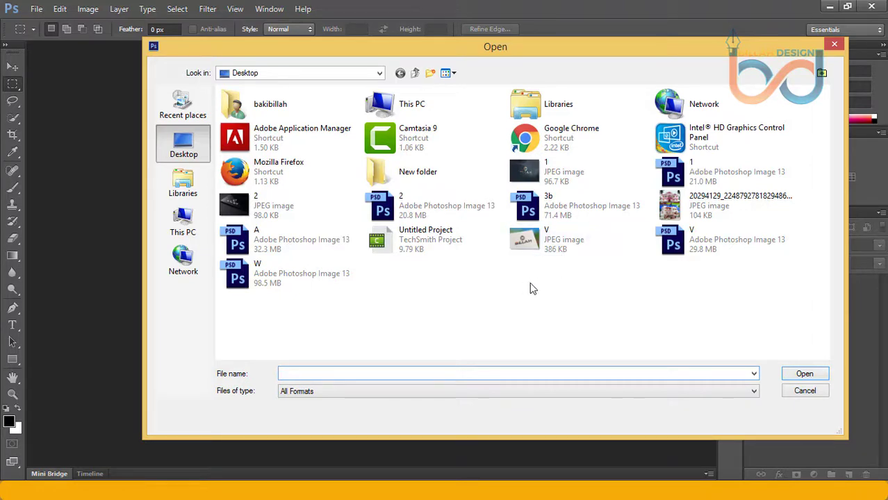
double_click(673, 240)
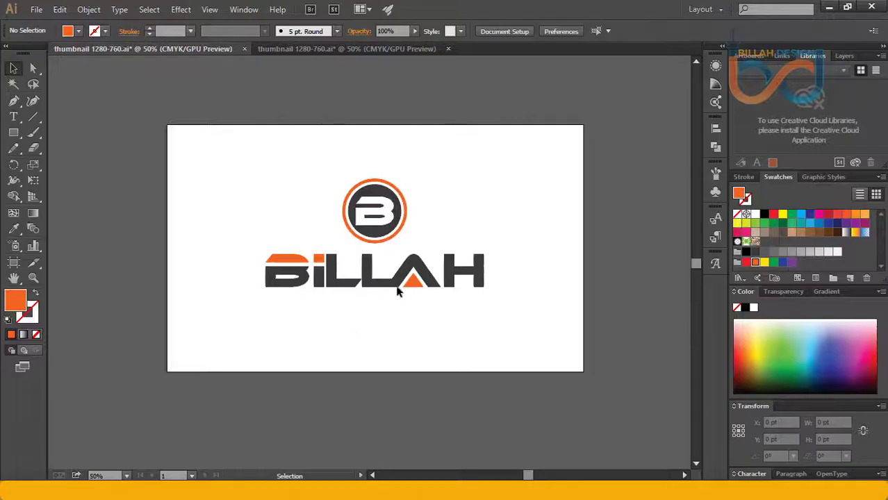
- Select the BILLAH logo group on the Illustrator artboard, then deselect it
click(369, 219)
click(413, 335)
click(386, 236)
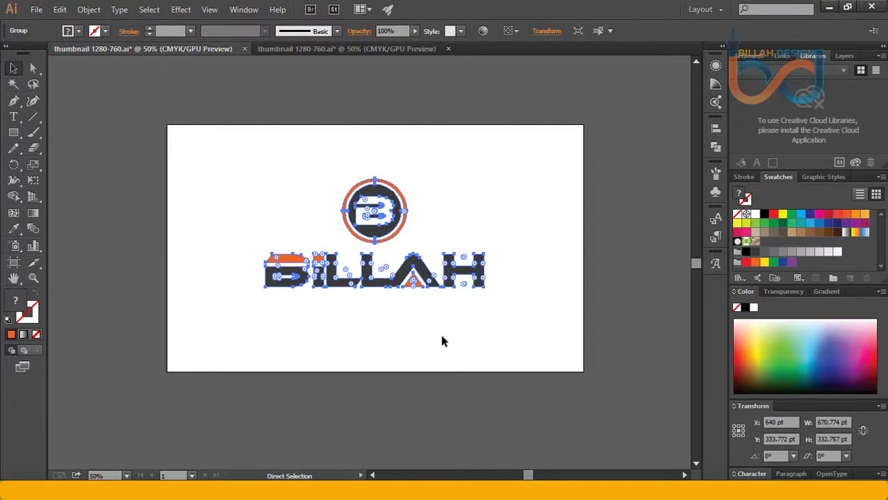
click(457, 328)
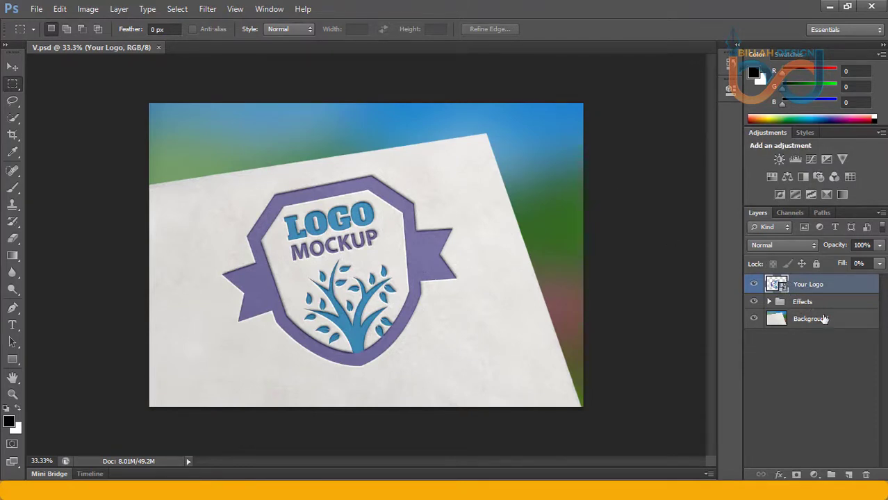
- Open the Your Logo layer's contents as Your Logo2112.psb and compare it with V.psd
double_click(774, 285)
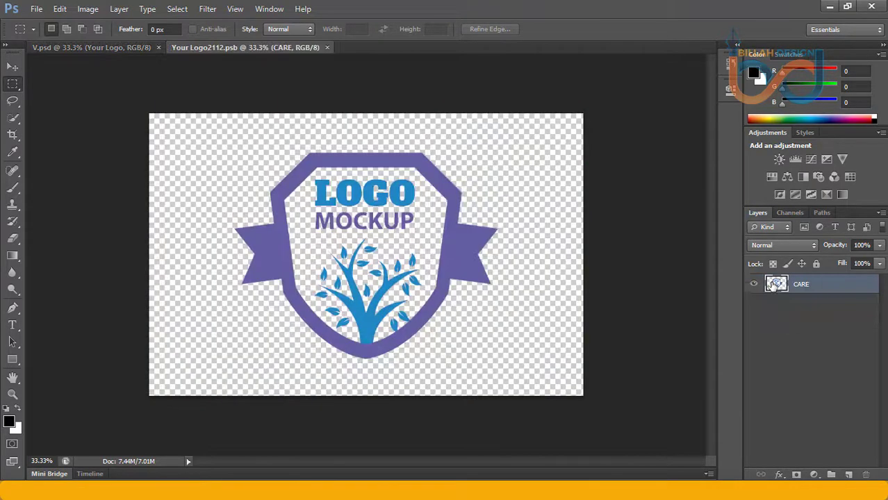
click(125, 48)
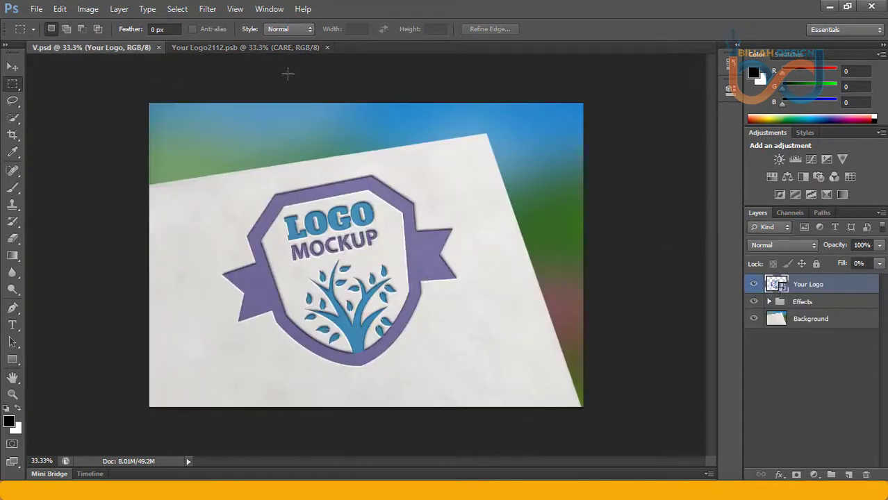
click(262, 47)
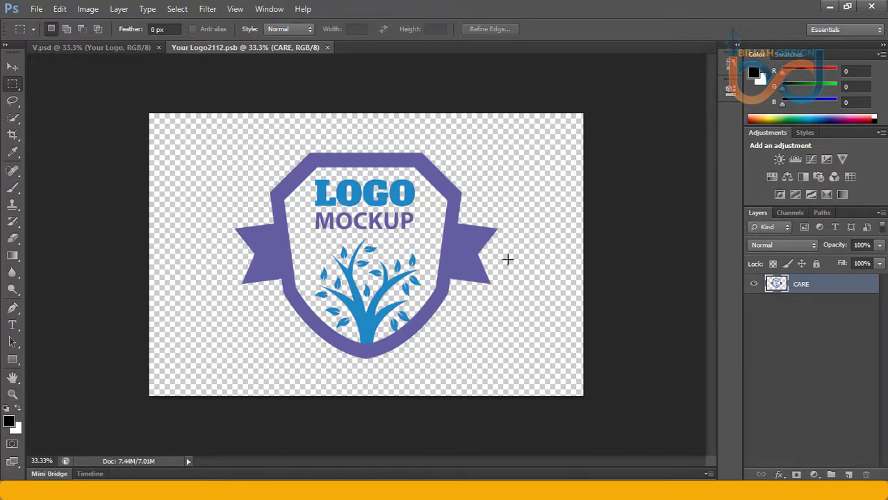
- Paste the BILLAH logo into Your Logo2112.psb as a Smart Object
key(ctrl+v)
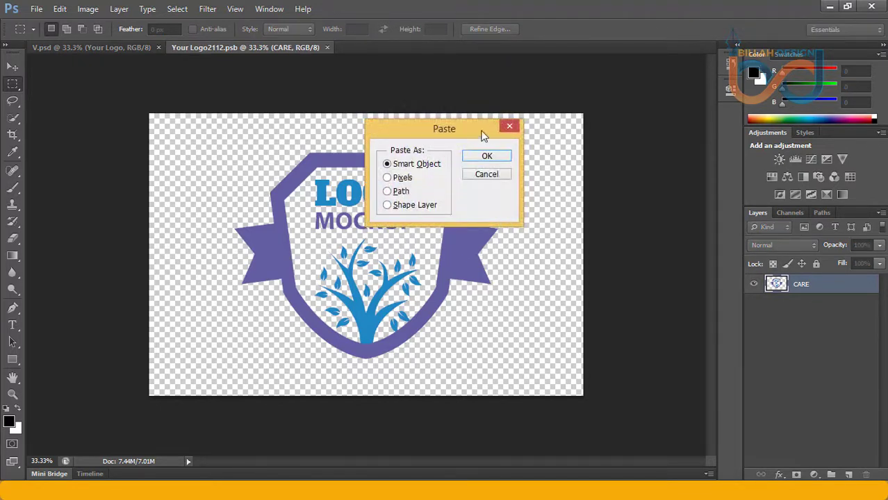
drag(520, 134, 632, 135)
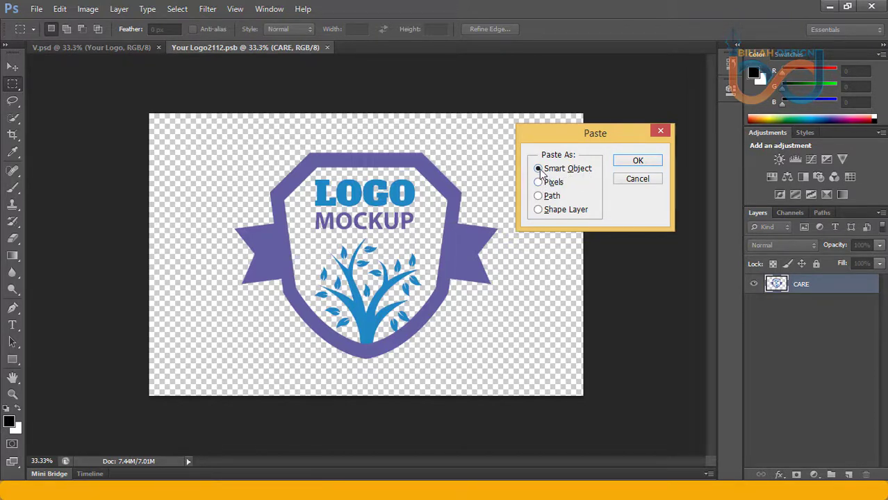
click(638, 161)
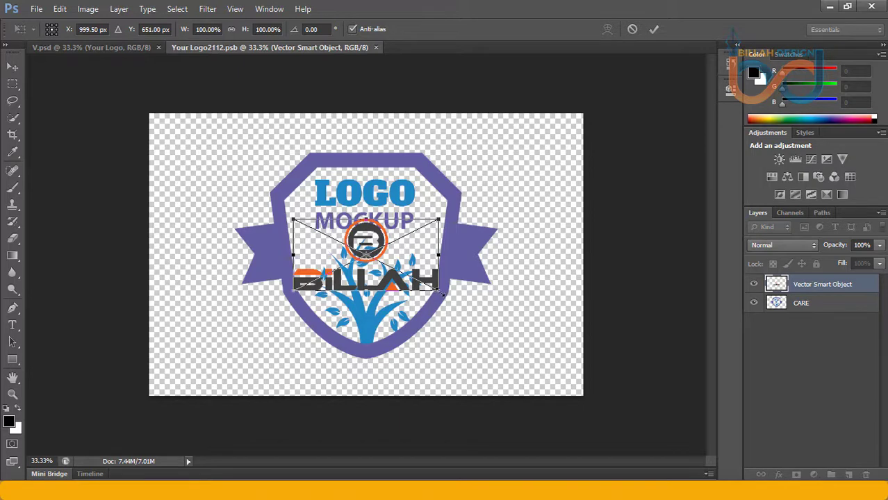
- Scale the pasted BILLAH logo to about 187% across the badge and commit
drag(444, 294, 508, 318)
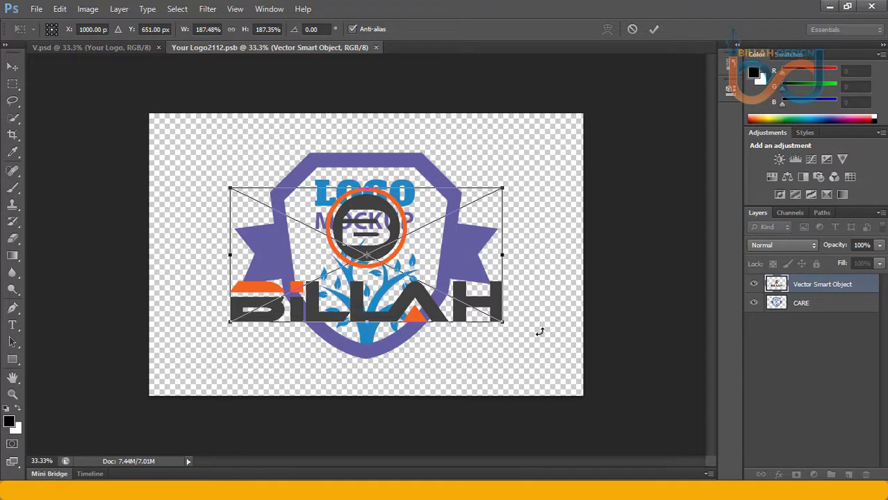
key(Return)
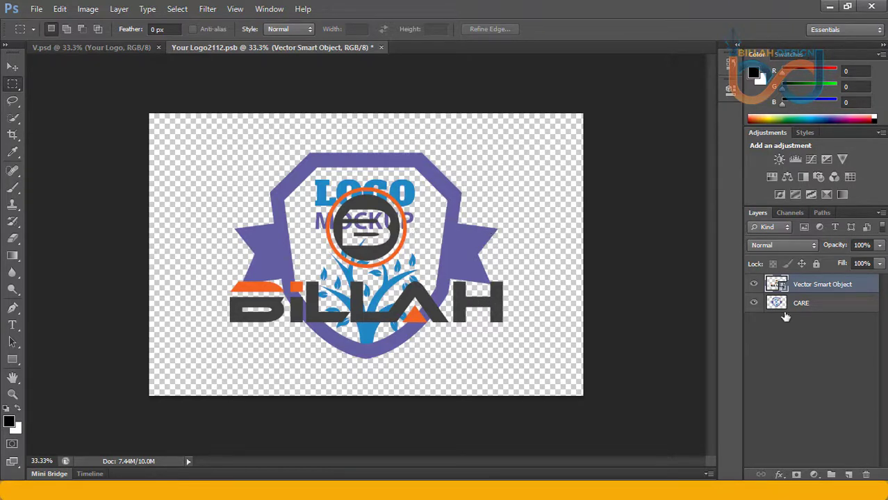
- Hide the CARE badge layer so only BILLAH shows, then save Your Logo2112.psb
click(754, 285)
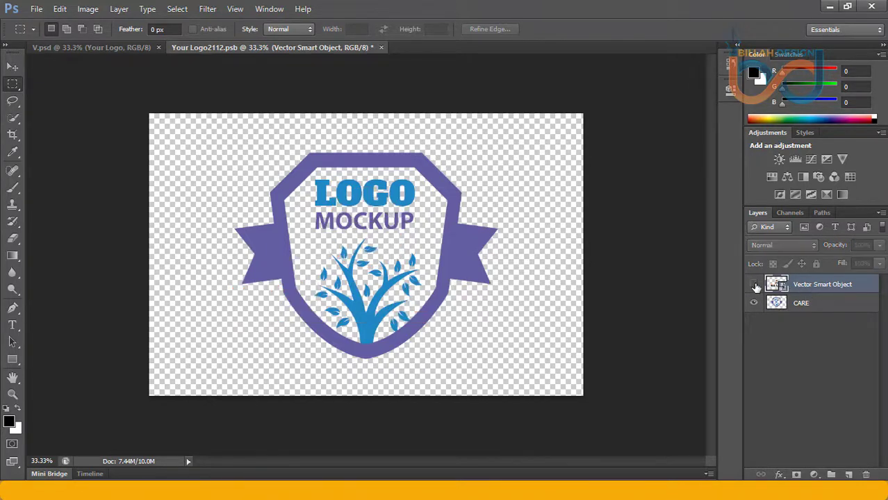
click(755, 285)
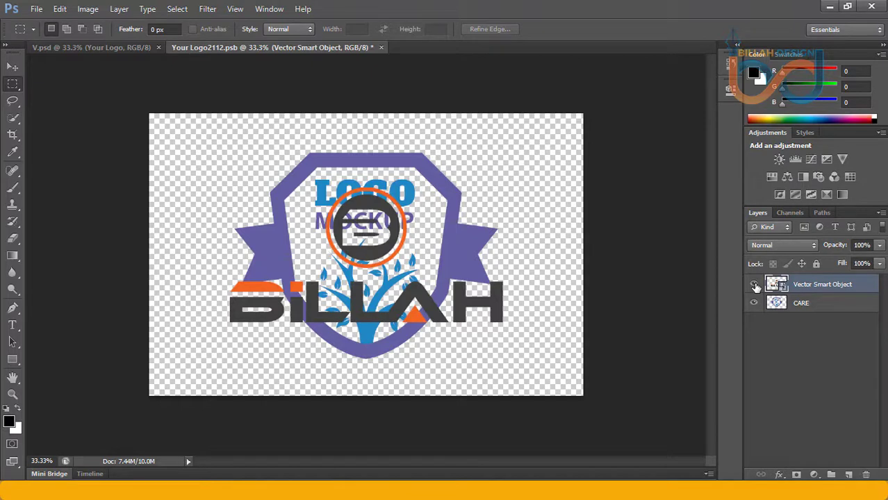
click(807, 308)
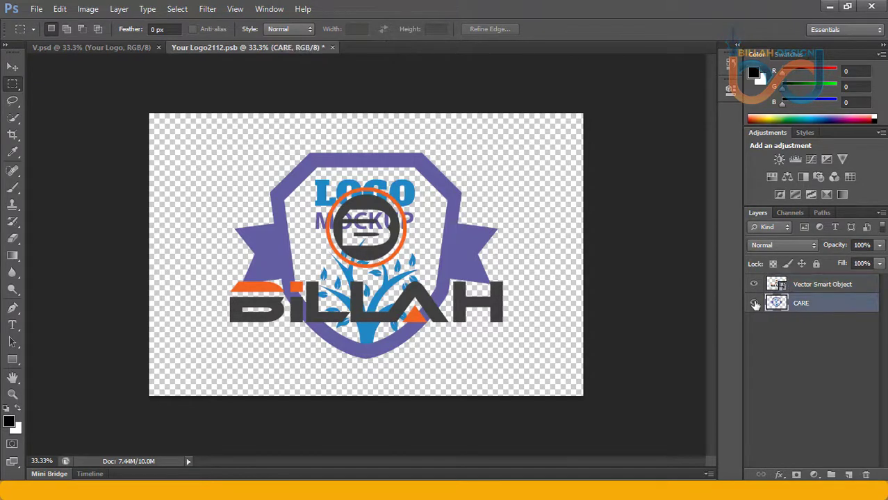
click(755, 304)
click(755, 304)
click(755, 304)
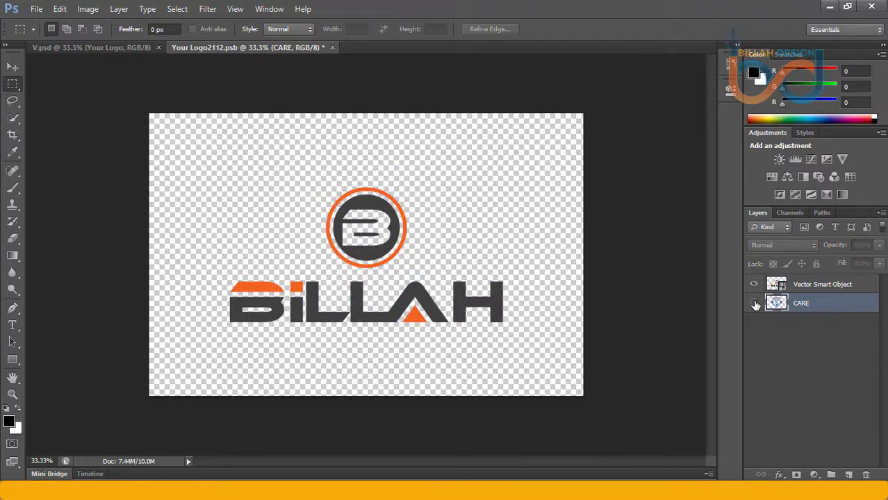
click(755, 303)
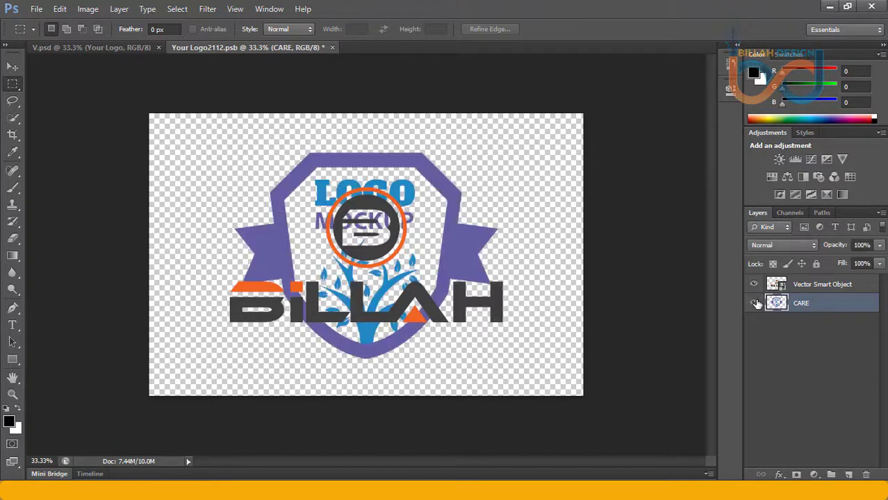
click(756, 304)
click(757, 304)
click(756, 304)
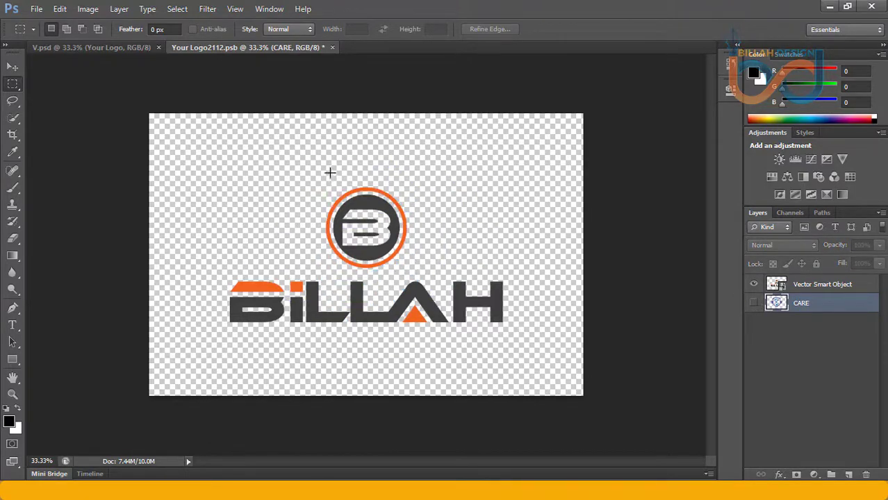
key(ctrl+s)
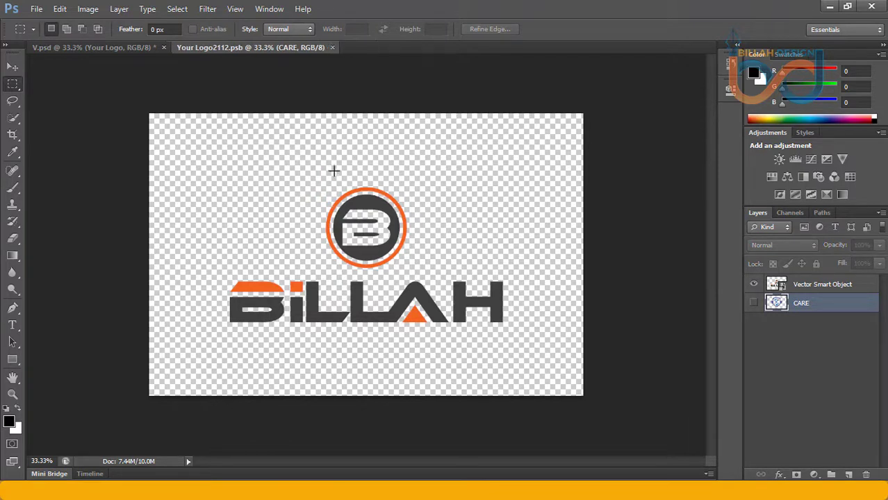
- Check the logo on the V.psd mockup and open Save for Web at JPEG High, 2000×1400 px
click(106, 49)
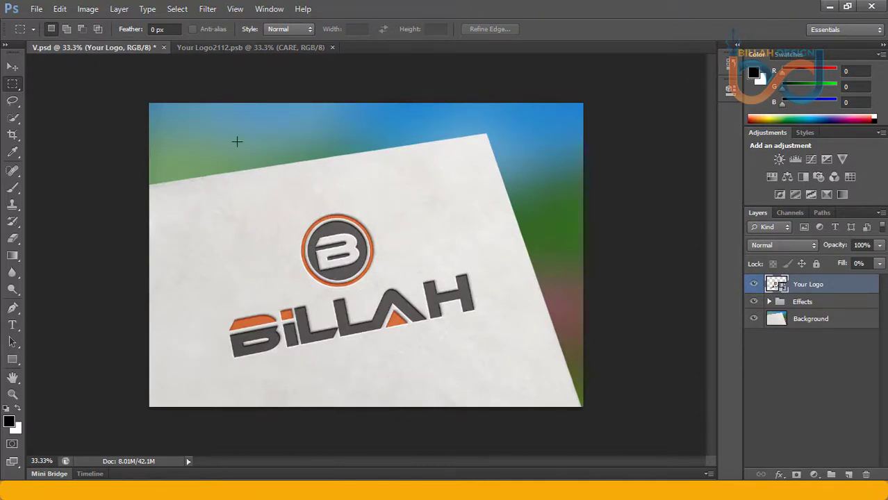
click(37, 9)
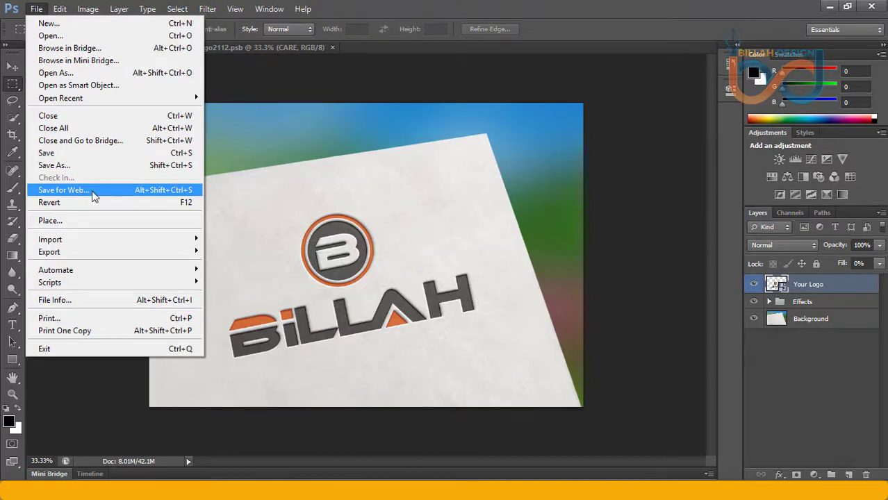
click(78, 192)
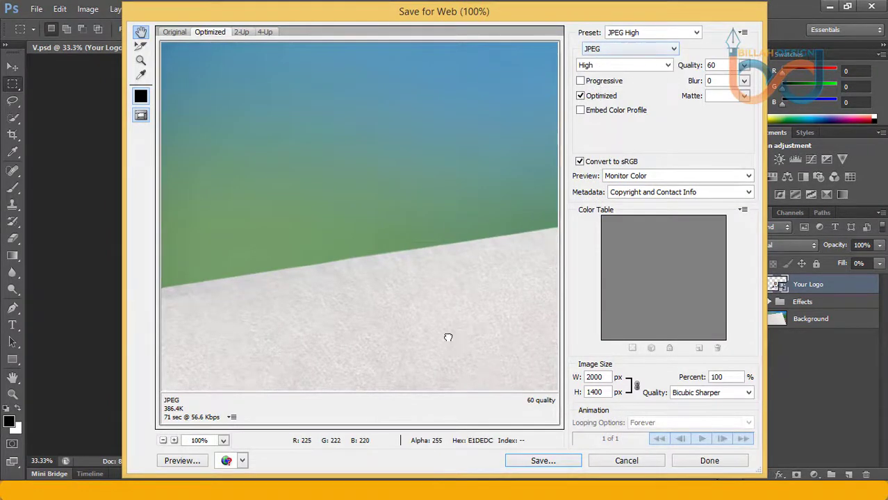
- Bring the B logo into the preview and confirm High as the JPEG compression quality
drag(448, 338, 422, 222)
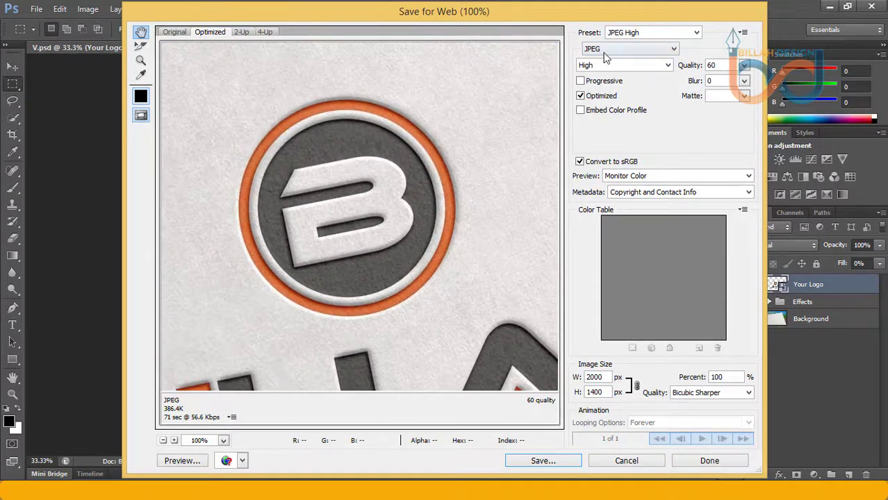
click(650, 69)
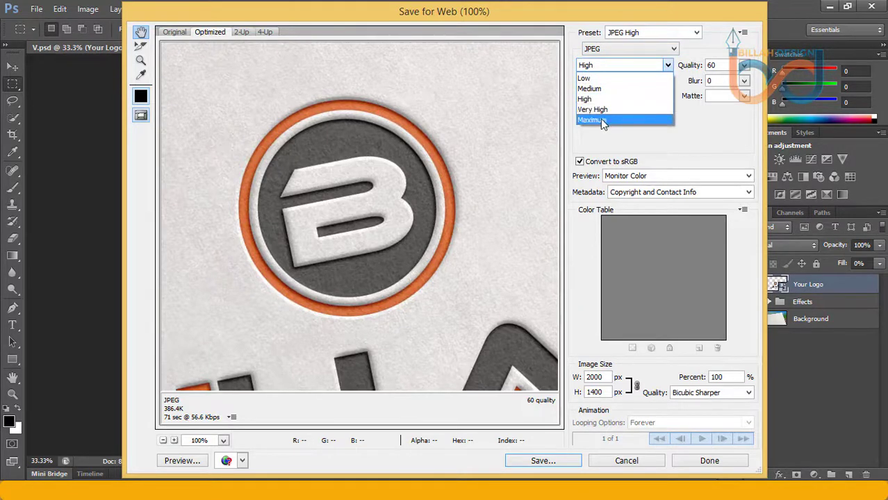
click(606, 68)
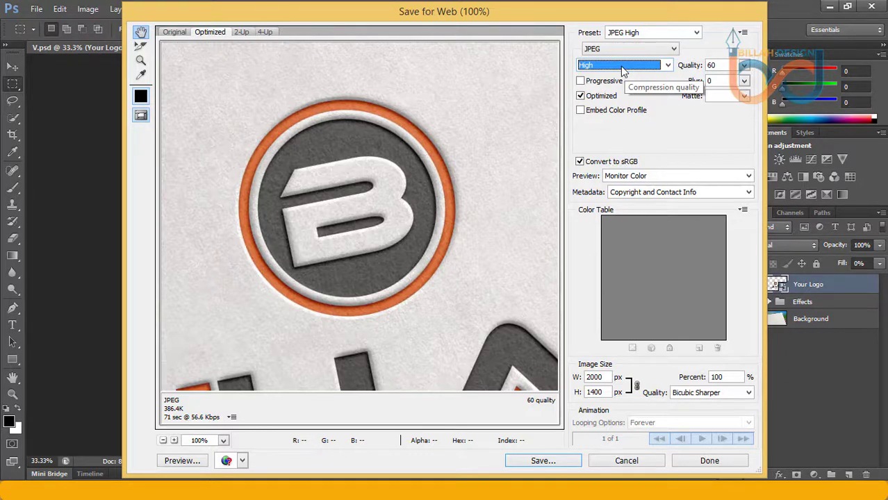
click(623, 67)
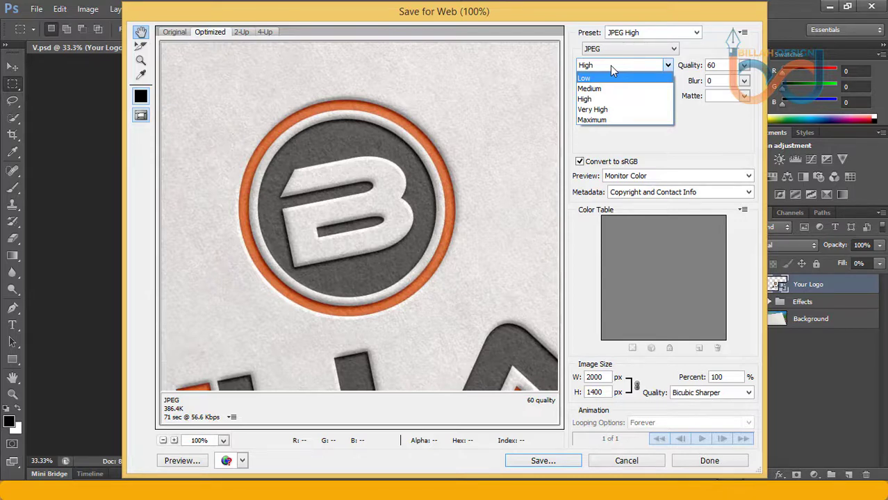
click(610, 65)
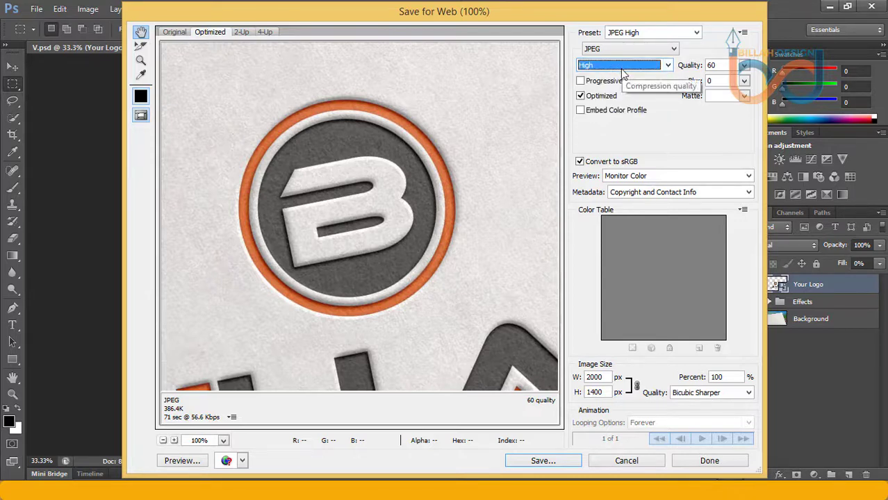
- Save the optimized JPEG to the Desktop as V22
click(542, 462)
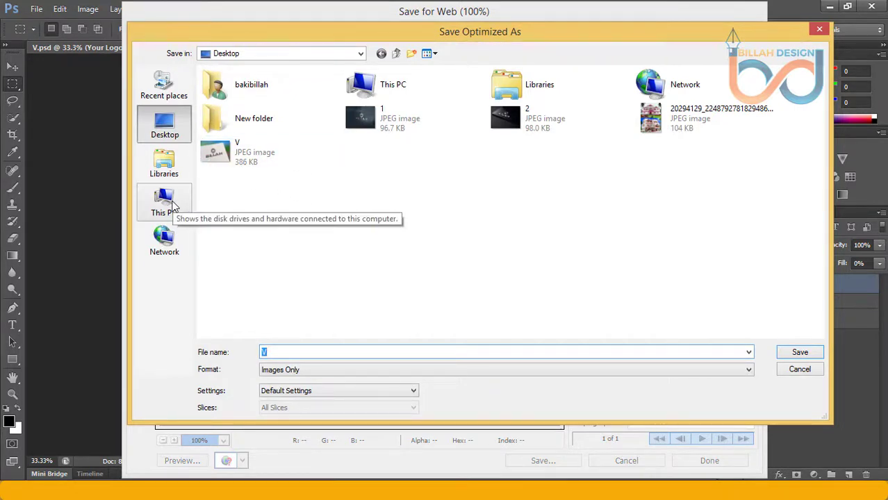
click(291, 353)
text(22)
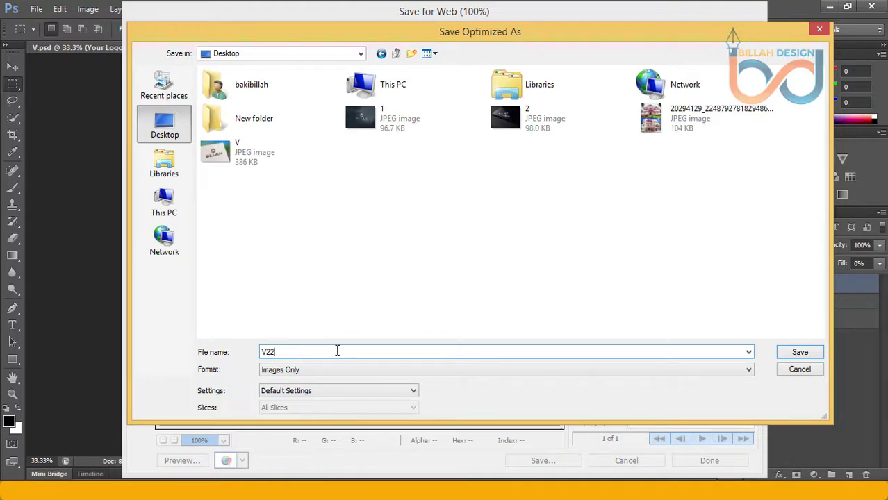
click(793, 357)
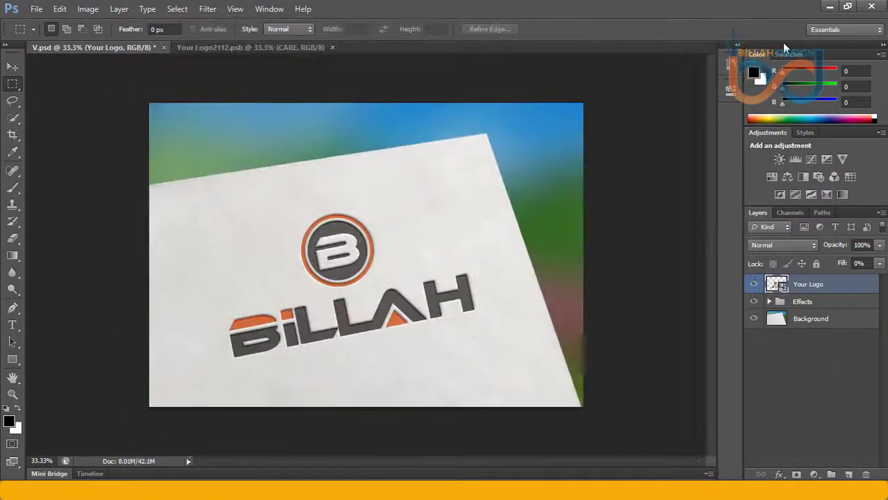
click(829, 7)
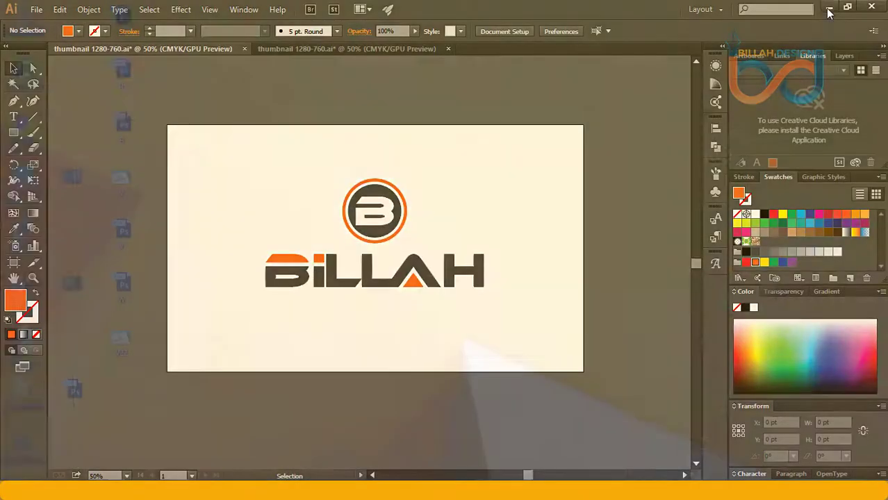
click(829, 9)
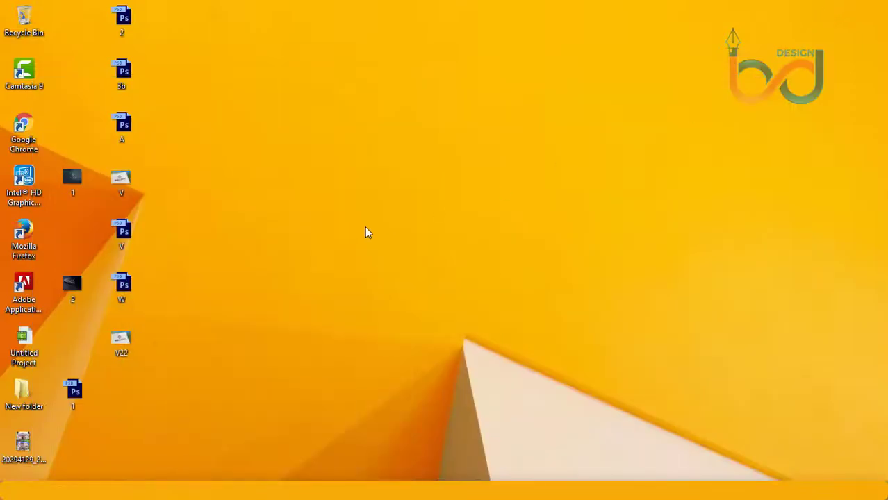
right_click(129, 338)
click(166, 81)
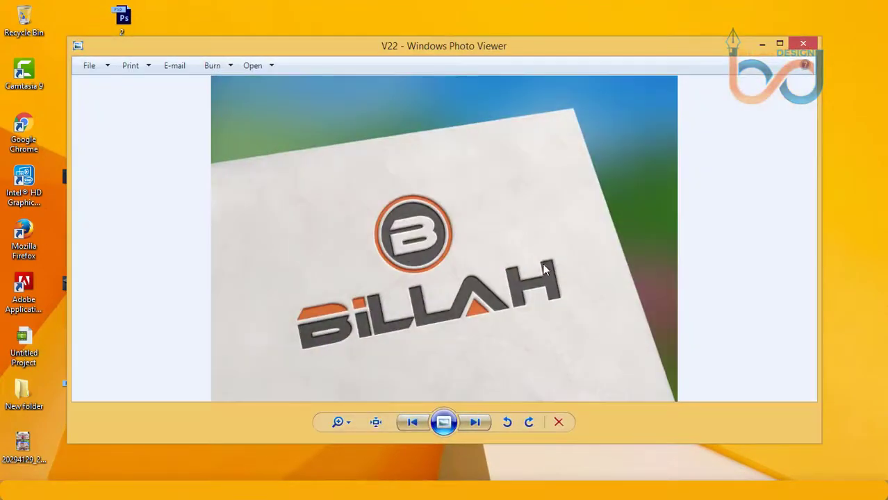
scroll(546, 269, up, 2)
key(alt+F4)
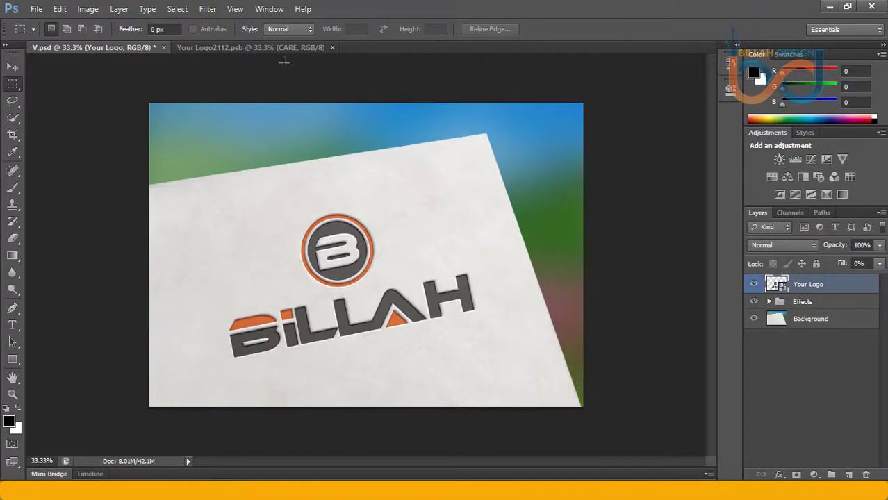
- Close Your Logo2112.psb and the V.psd paper mockup without saving changes
click(332, 48)
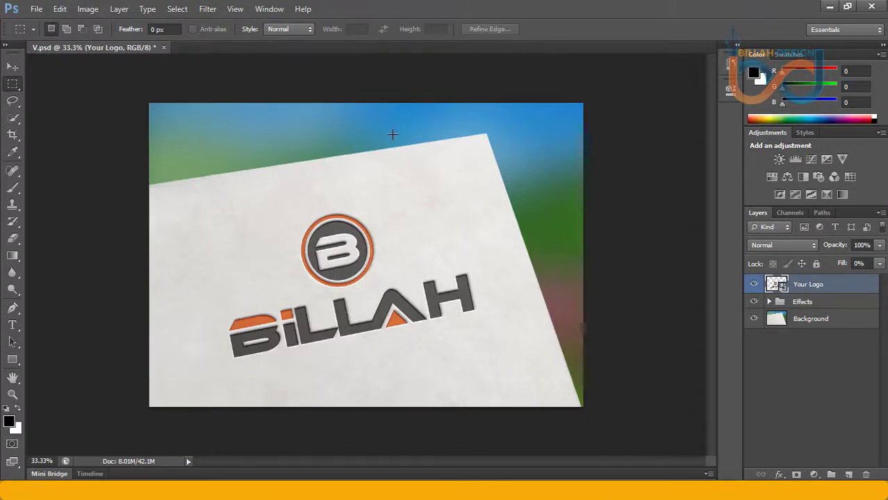
click(164, 47)
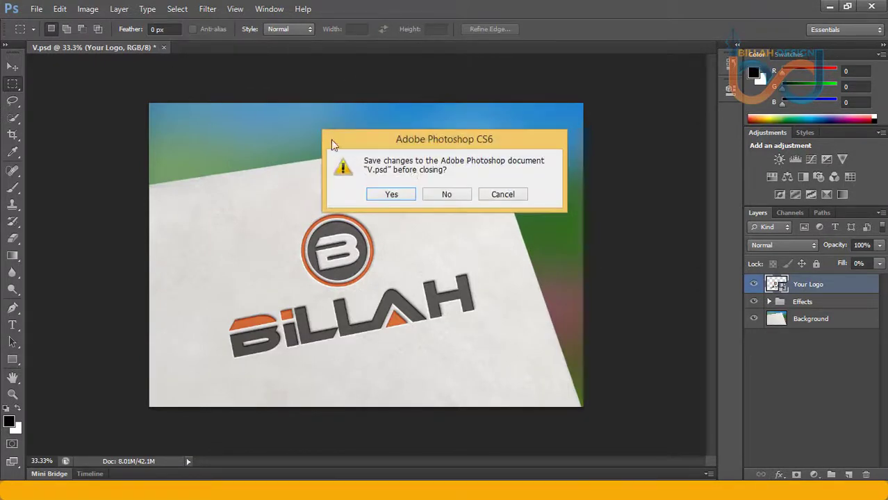
click(446, 196)
- Open the 1.psd dark-wall mockup from the Desktop
click(35, 9)
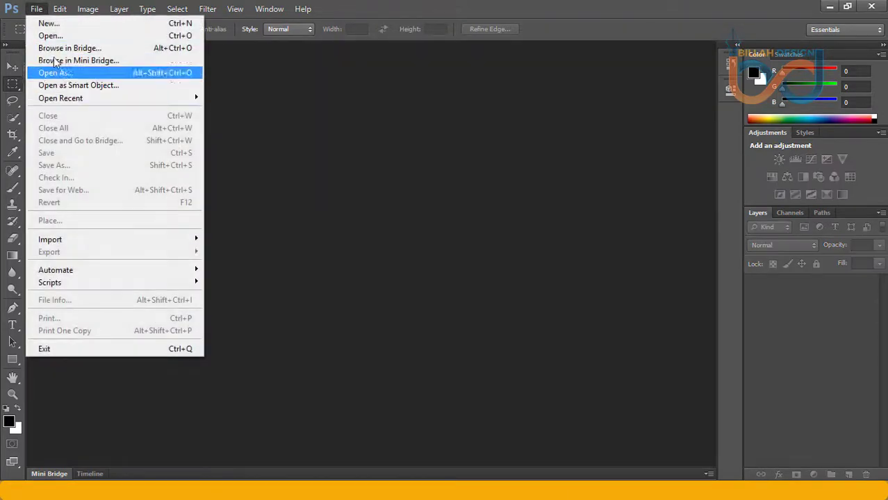
click(50, 36)
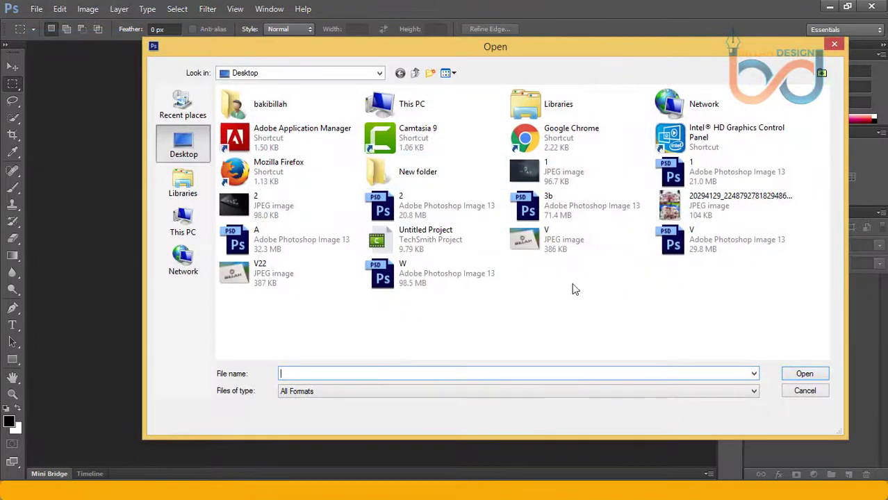
double_click(673, 171)
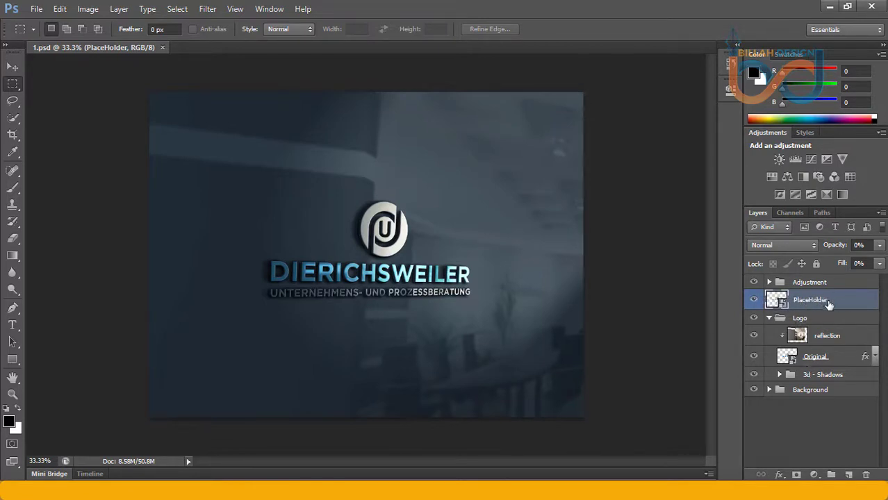
- In the PlaceHolder smart object, paste the BILLAH logo as a Smart Object scaled to about 266%
double_click(773, 300)
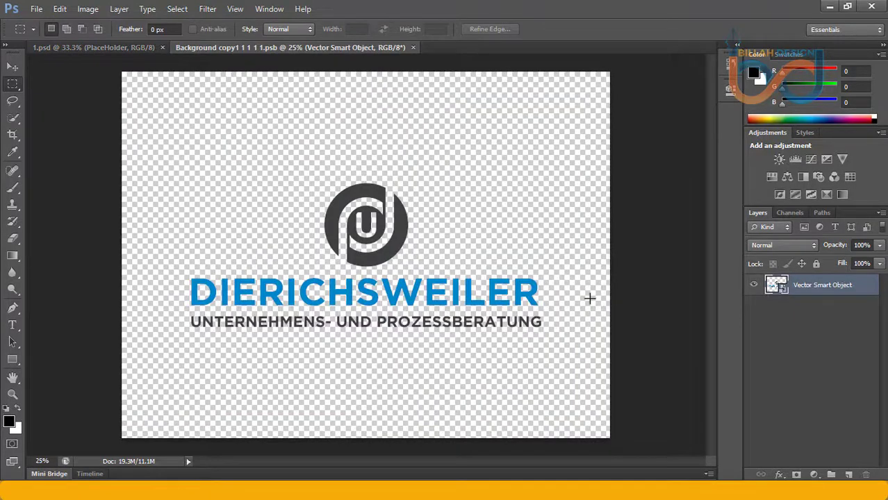
key(ctrl+v)
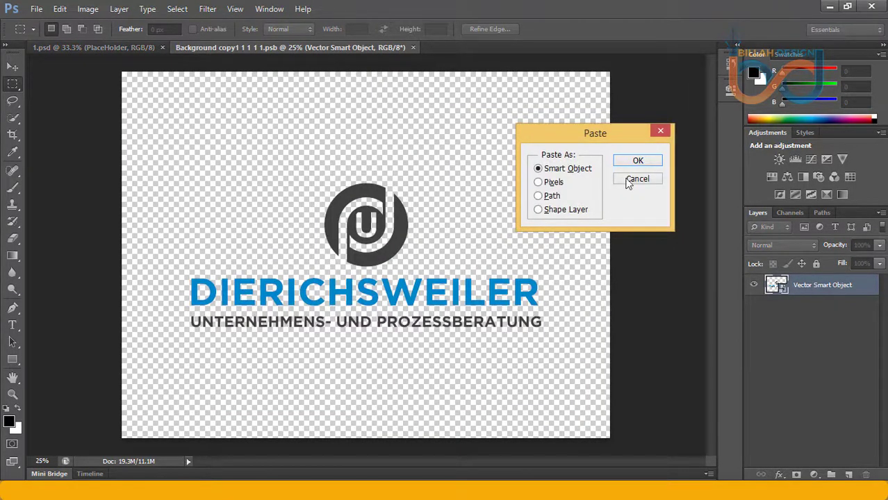
click(638, 161)
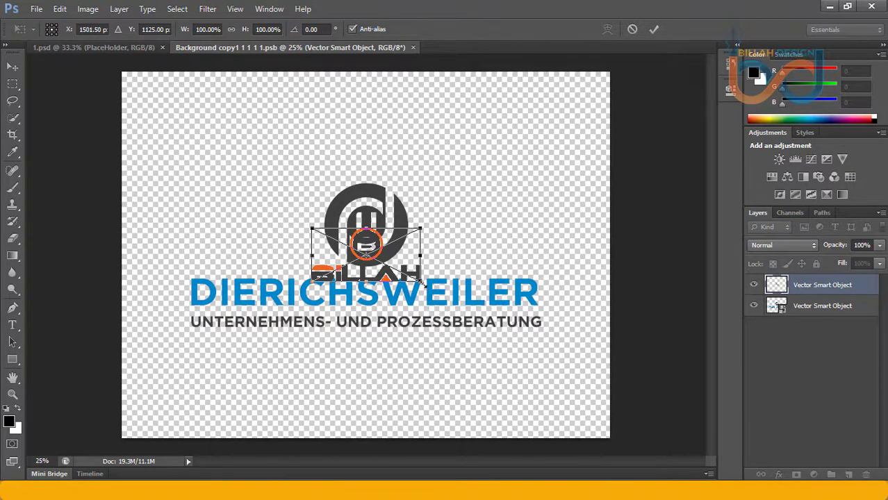
drag(423, 283, 532, 317)
key(Return)
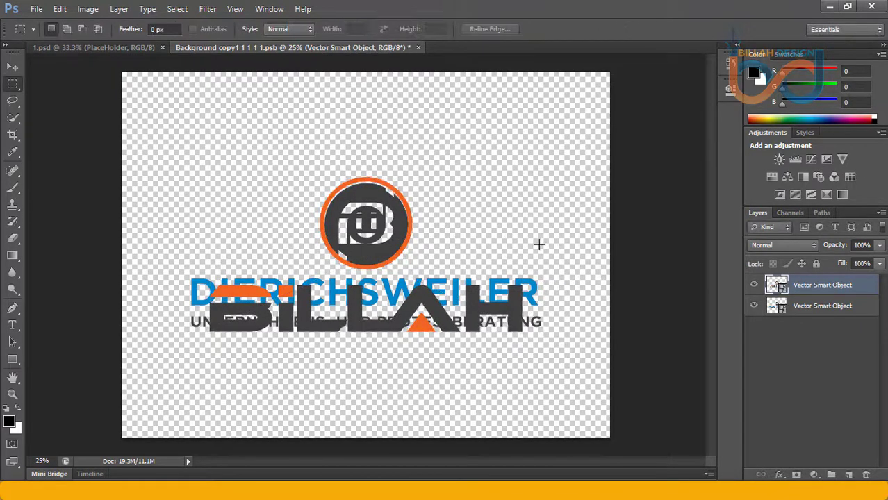
- Hide the DIERICHSWEILER layer, save the smart object contents, and return to 1.psd
click(757, 307)
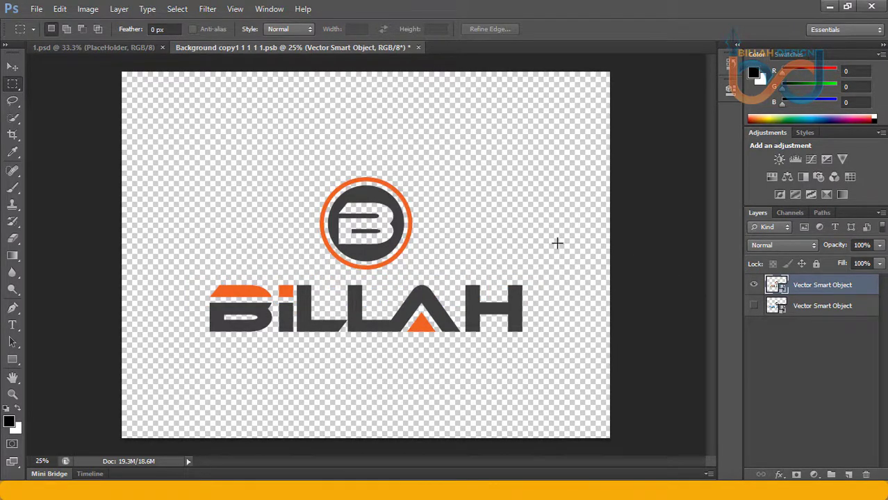
key(ctrl+s)
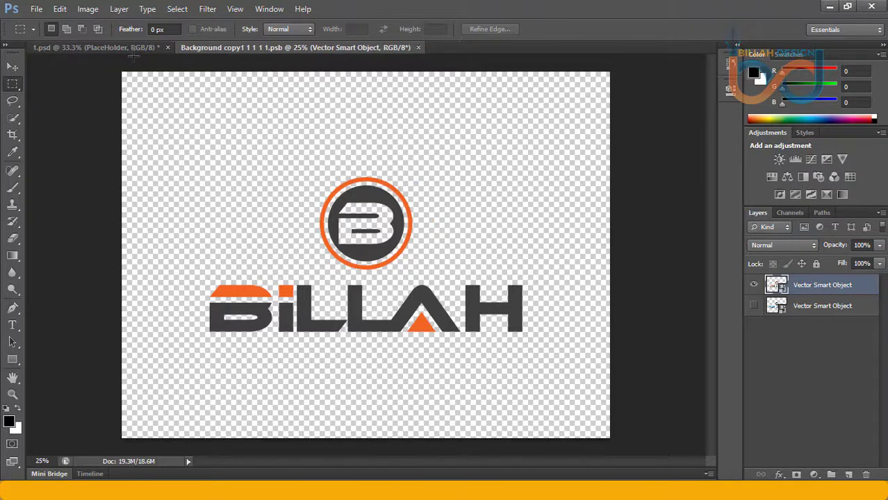
click(112, 47)
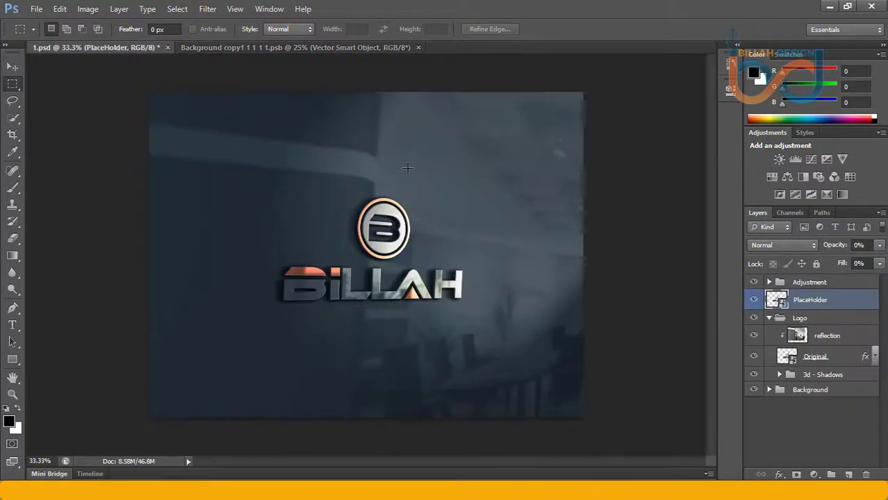
- Export the BILLAH wall mockup via Save for Web as a JPEG High, 2000×1500 px, to the Desktop
click(36, 9)
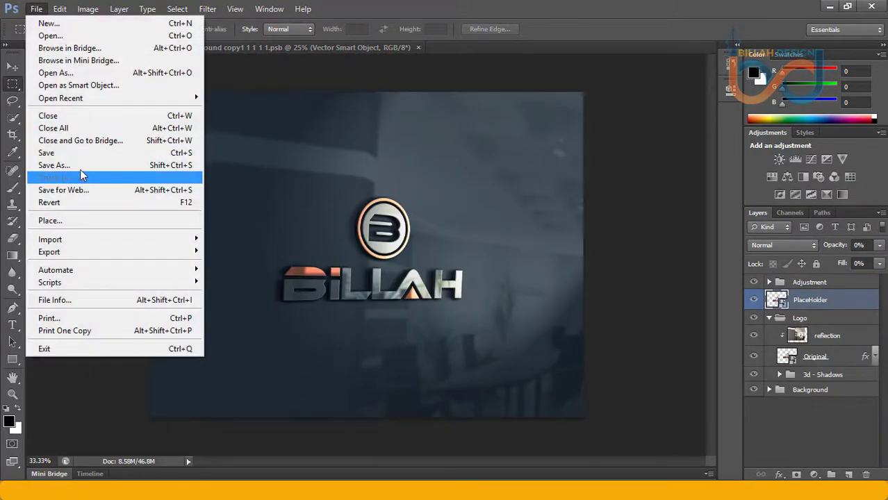
click(83, 194)
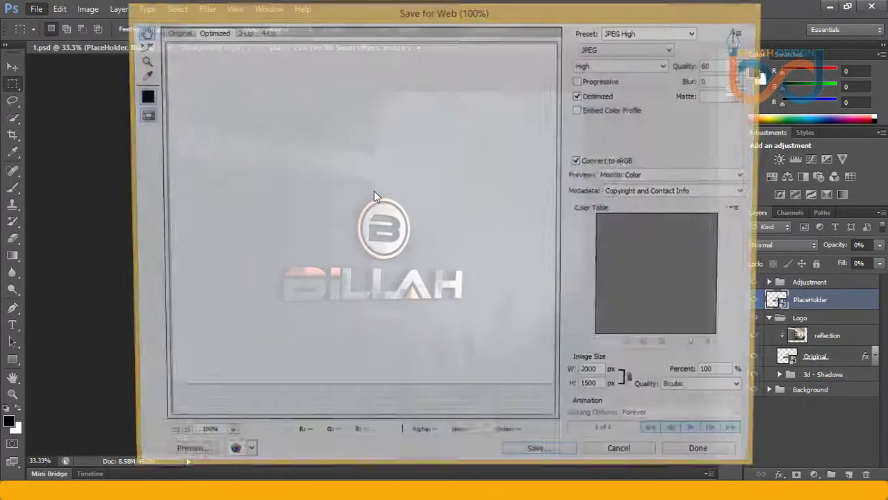
click(551, 461)
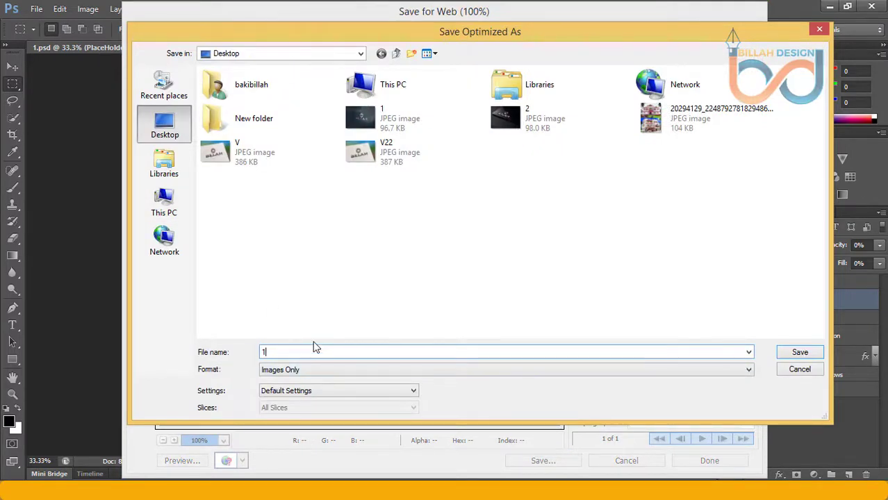
text(150)
click(800, 353)
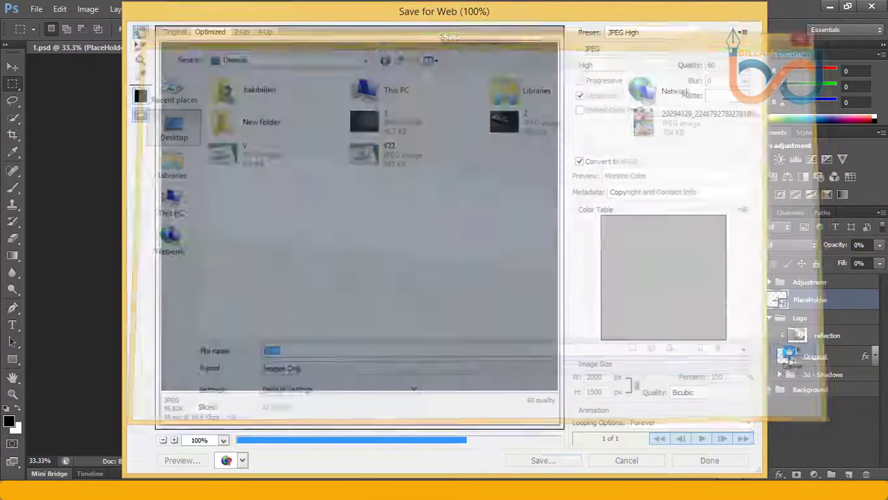